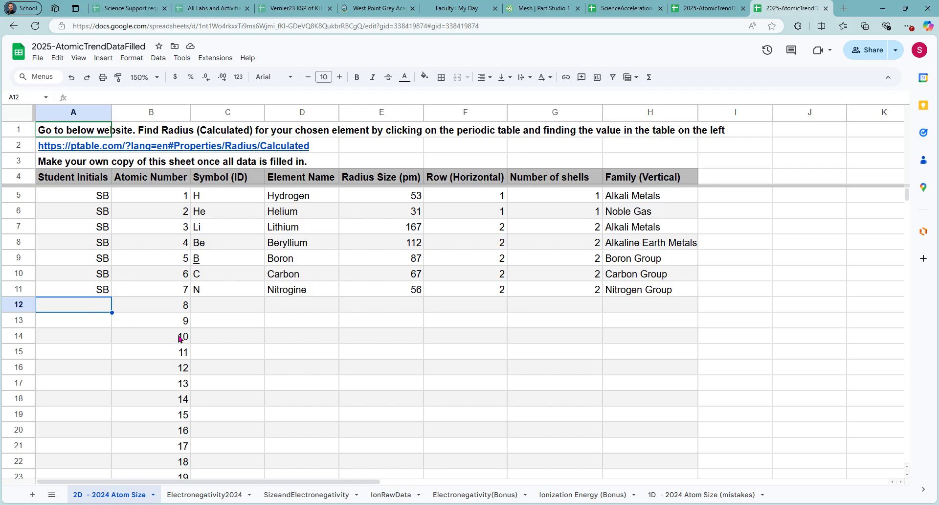
Enter the student's initials in the row for atomic number 8.
text(SB)
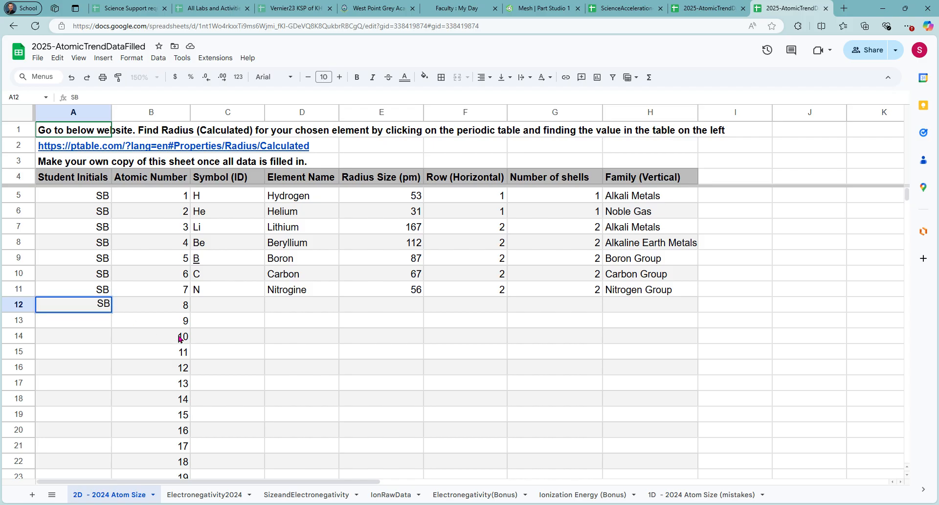
click(137, 325)
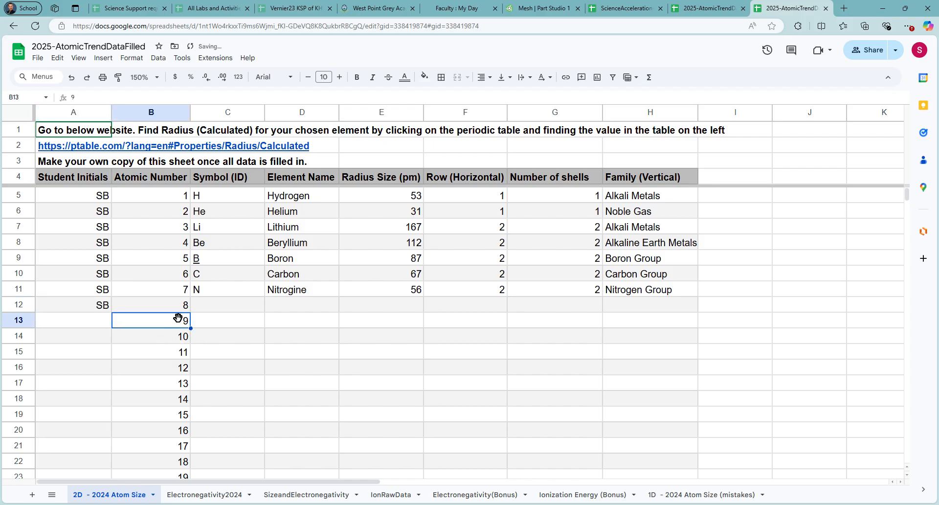
click(170, 308)
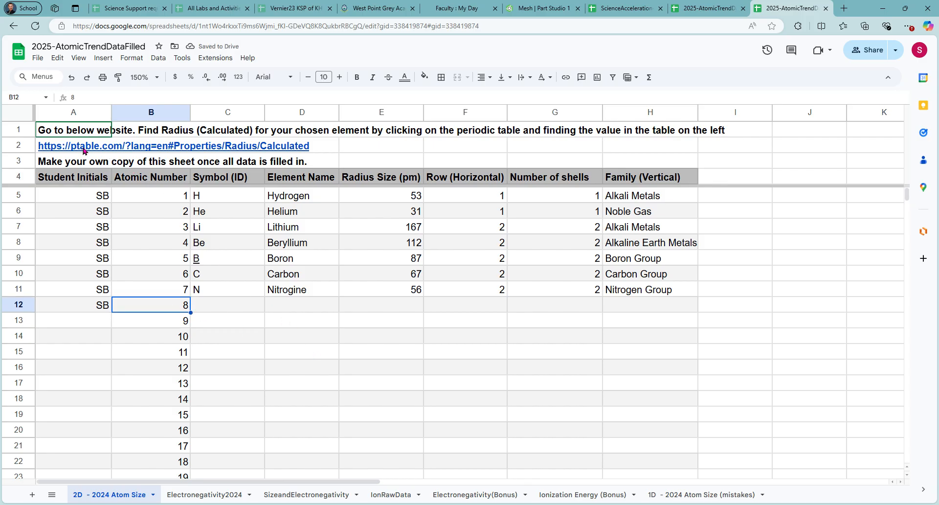
Open the linked Ptable calculated-radius page and look up the element with atomic number 8.
mouse_move(86, 150)
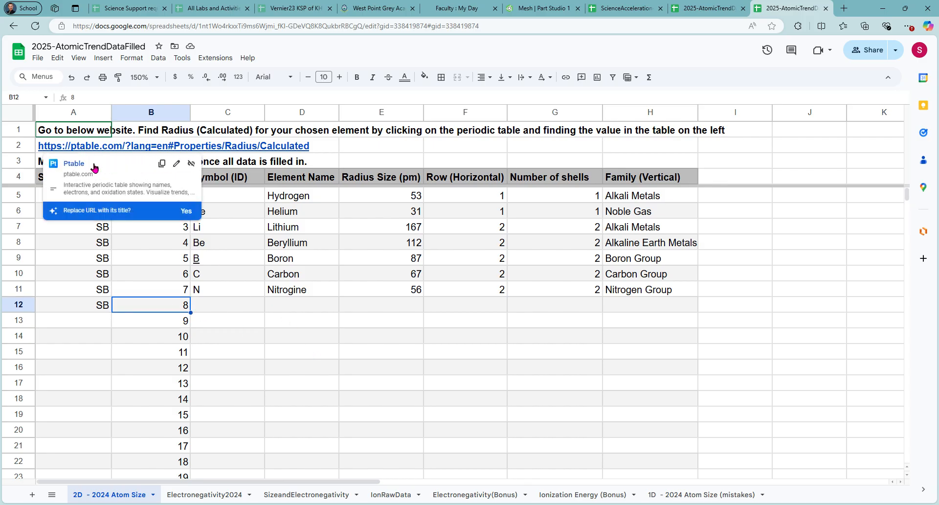
click(95, 168)
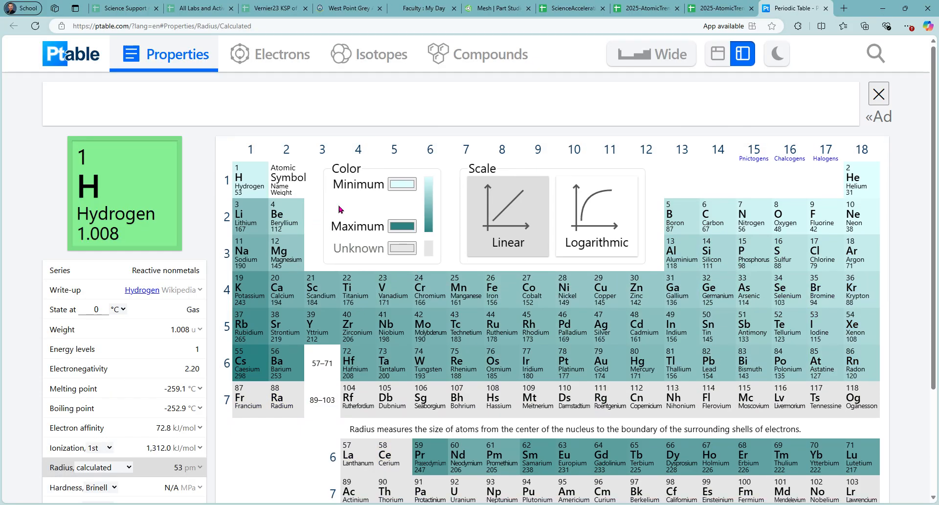
click(718, 10)
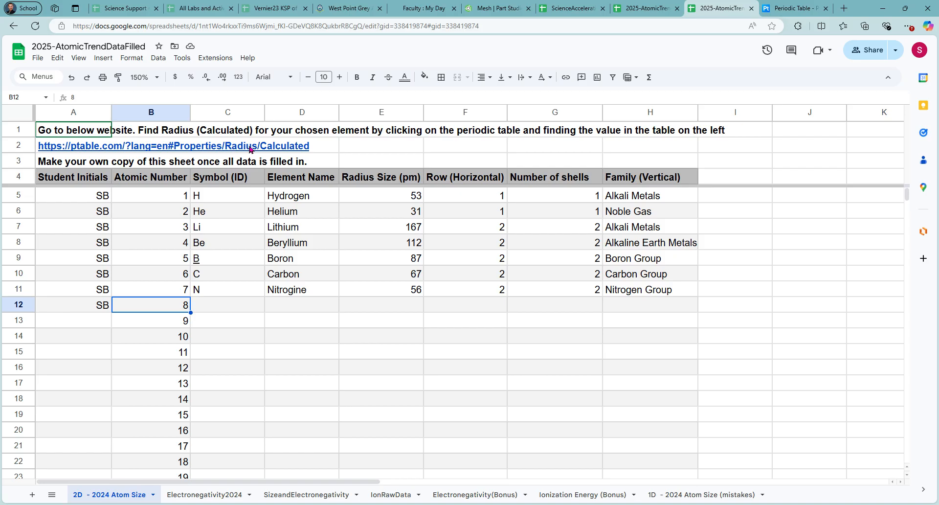
click(792, 8)
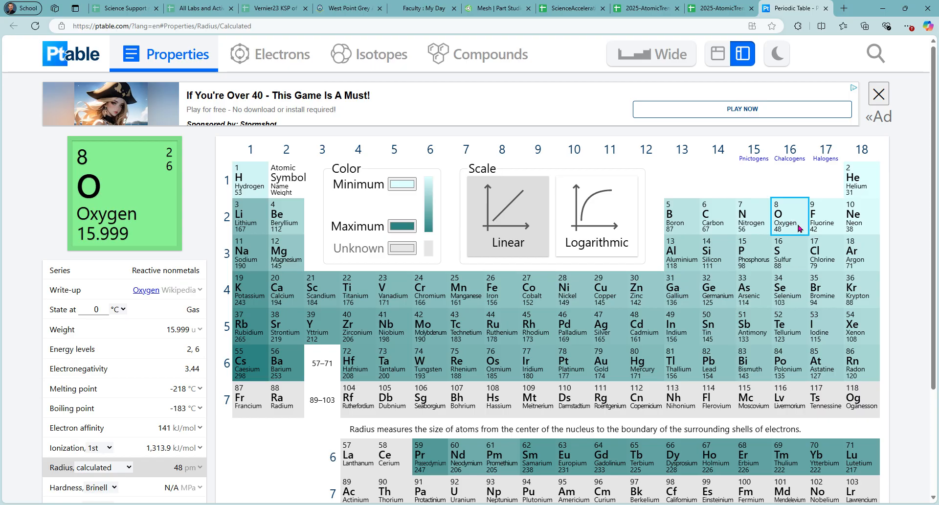
Back in the spreadsheet, enter the symbol O and a radius size of 48 pm for atomic number 8.
click(721, 8)
click(242, 307)
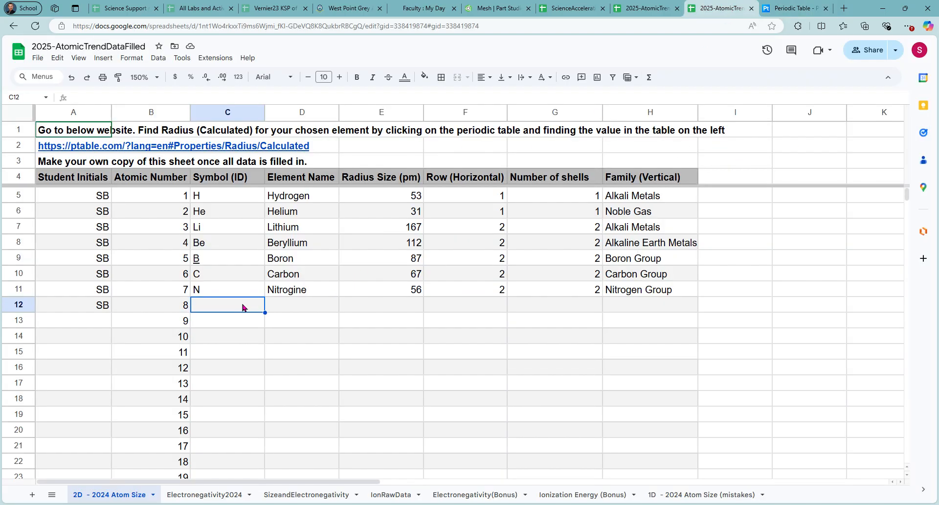
text(O)
key(Tab)
key(Tab)
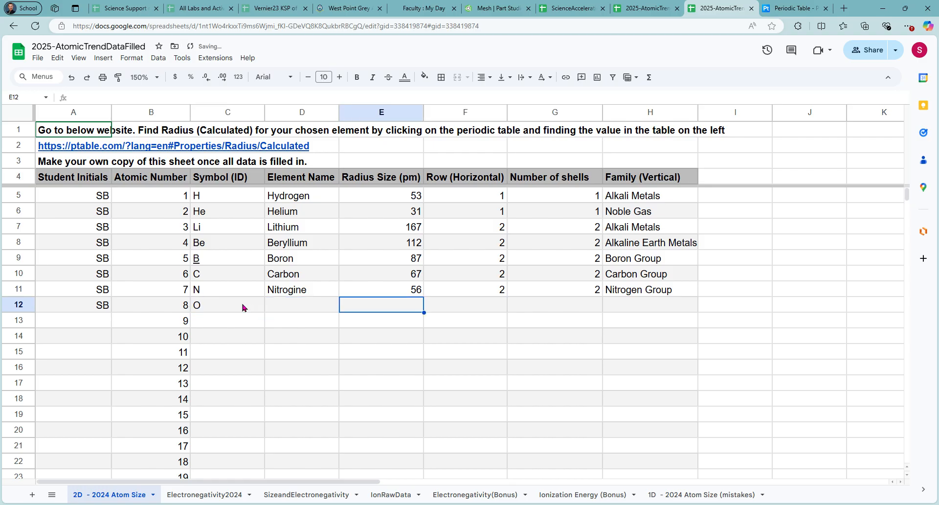
text(48)
Enter Oxygen as the element name for atomic number 8.
key(shift+Tab)
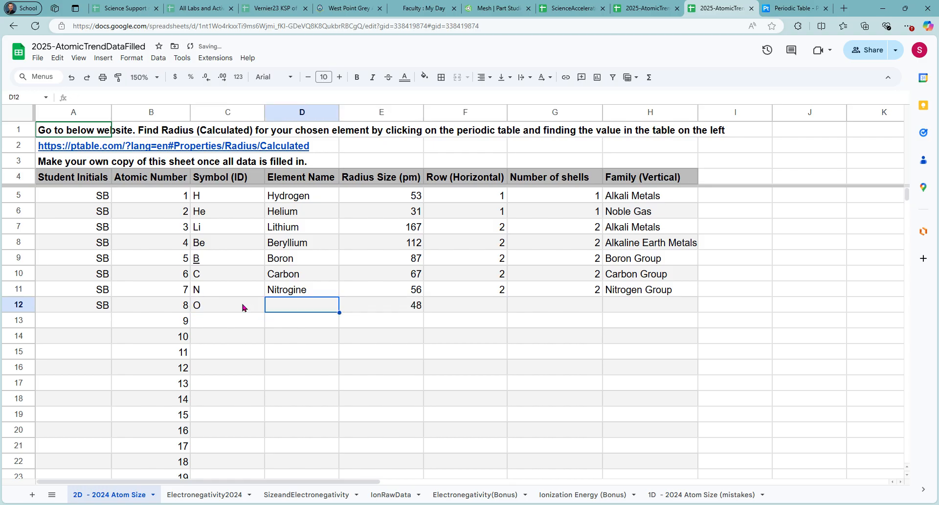
text(Oxfyg)
key(BackSpace)
key(BackSpace)
text(yg)
key(Tab)
key(Tab)
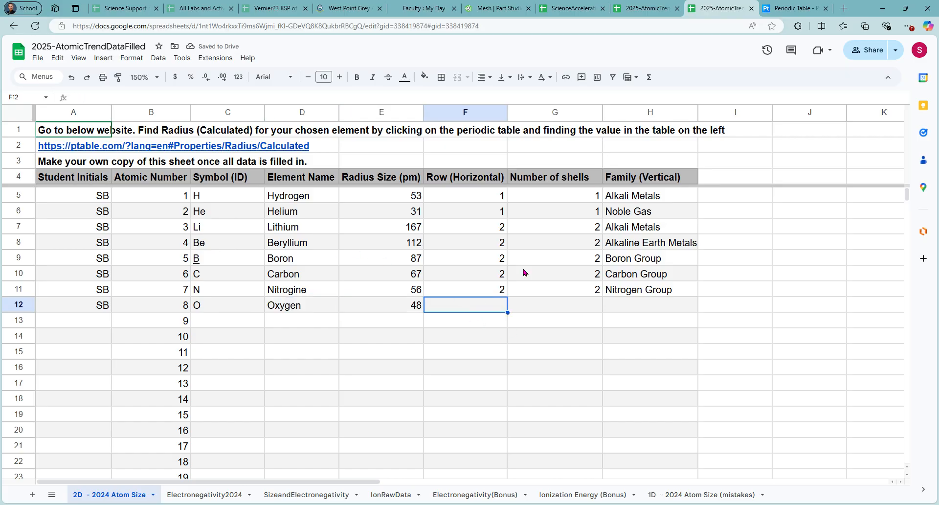
Check oxygen's period on the periodic table and enter 2 for both its row and its number of shells.
click(789, 4)
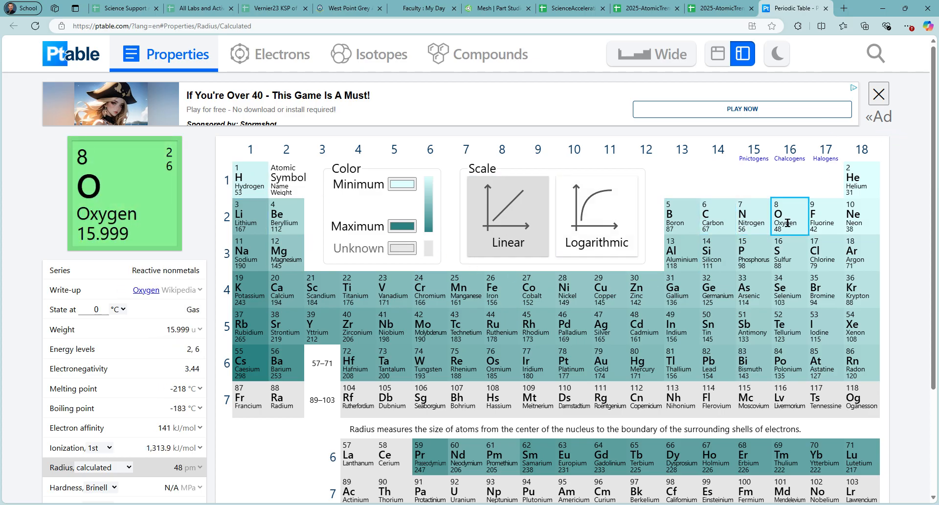
click(717, 7)
text(2)
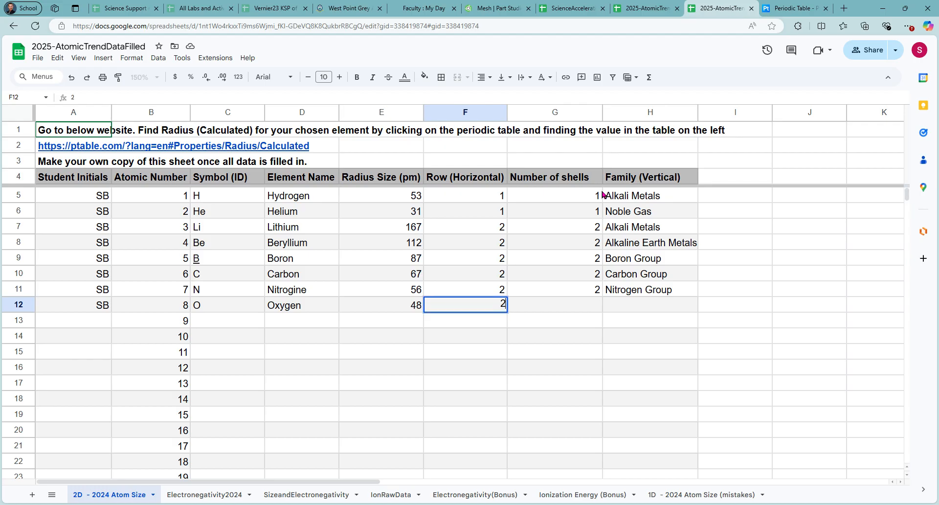
key(Tab)
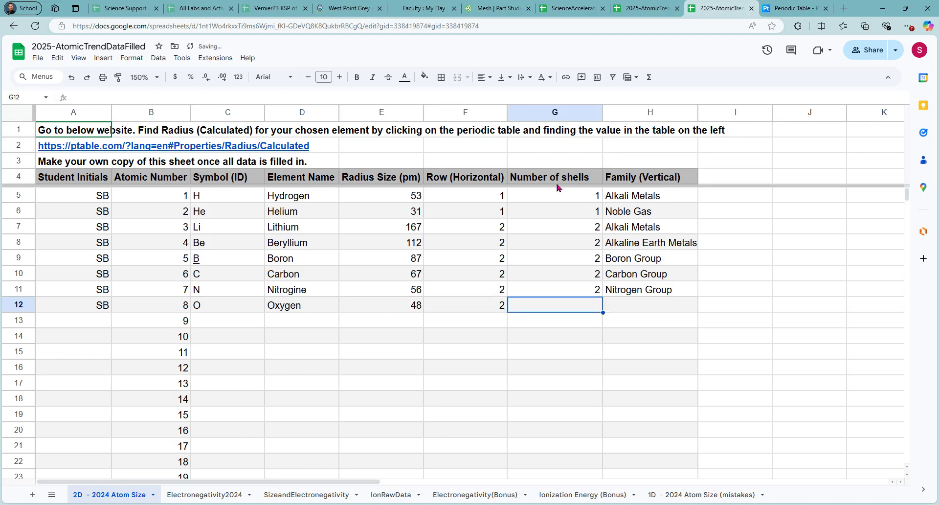
text(2)
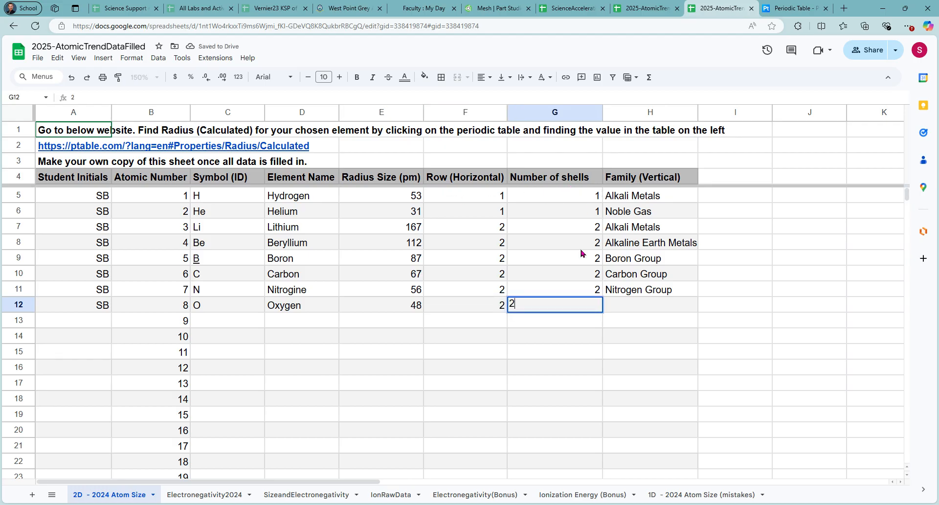
Enter Oxygen as the family in the row for atomic number 8.
click(643, 308)
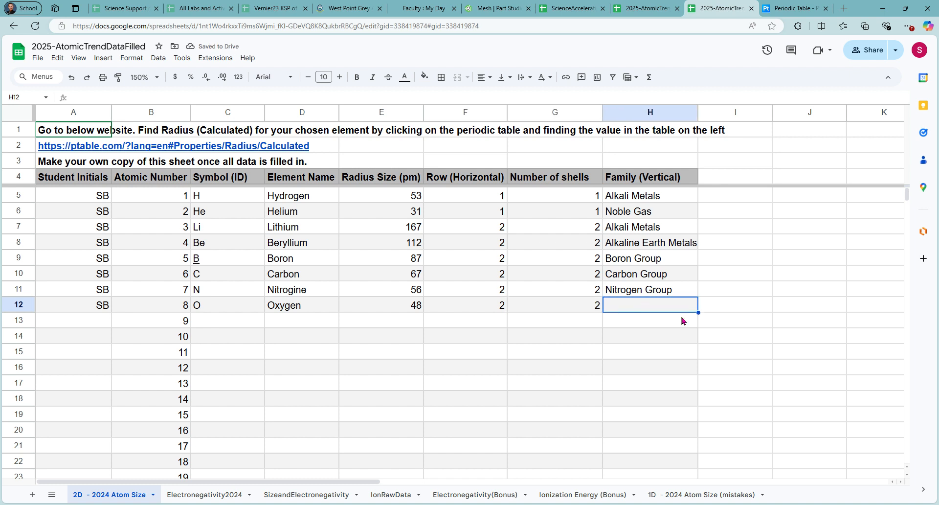
text(Oxfy)
key(BackSpace)
key(BackSpace)
text(ygen)
key(Return)
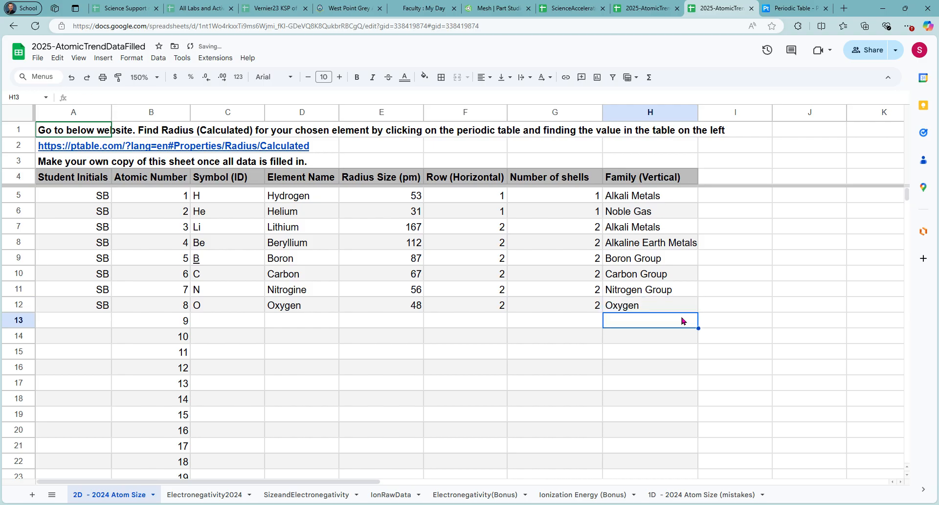
Review the family names given for hydrogen and helium and check the name of oxygen's group on the periodic table.
click(654, 201)
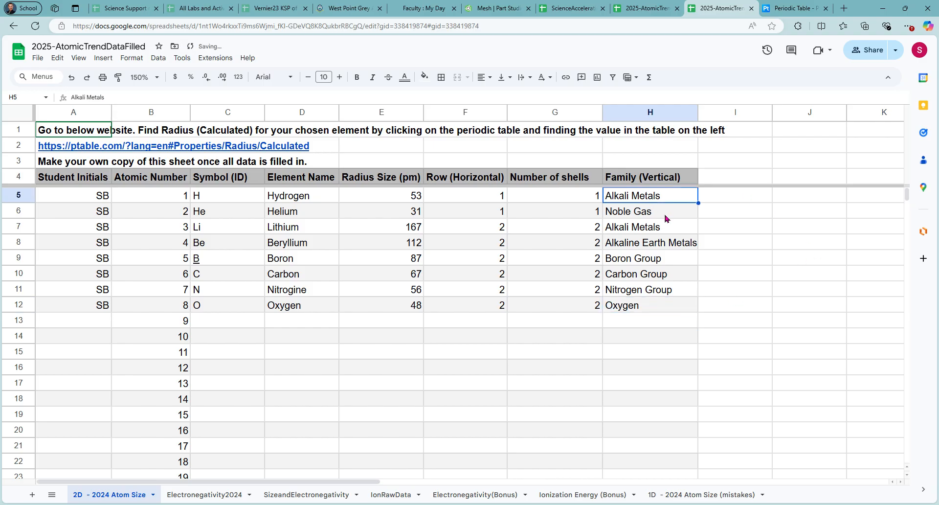
click(666, 215)
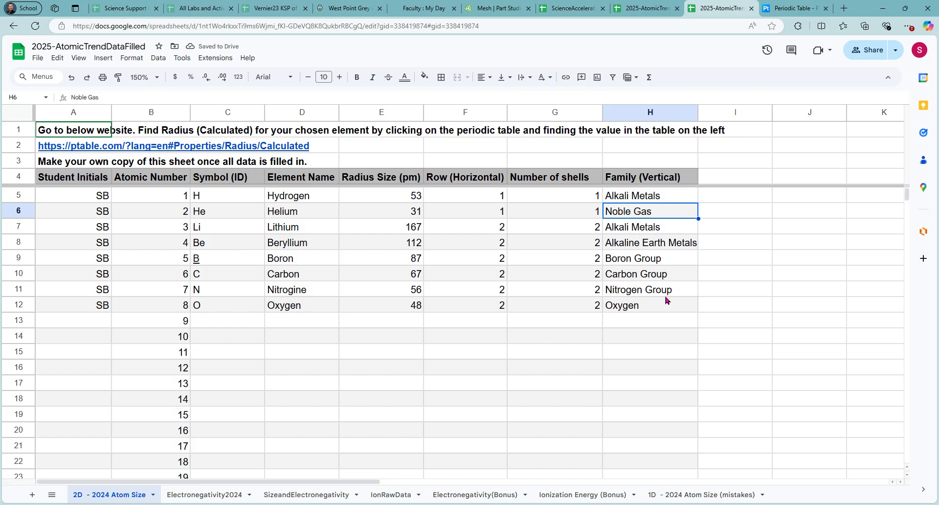
click(793, 8)
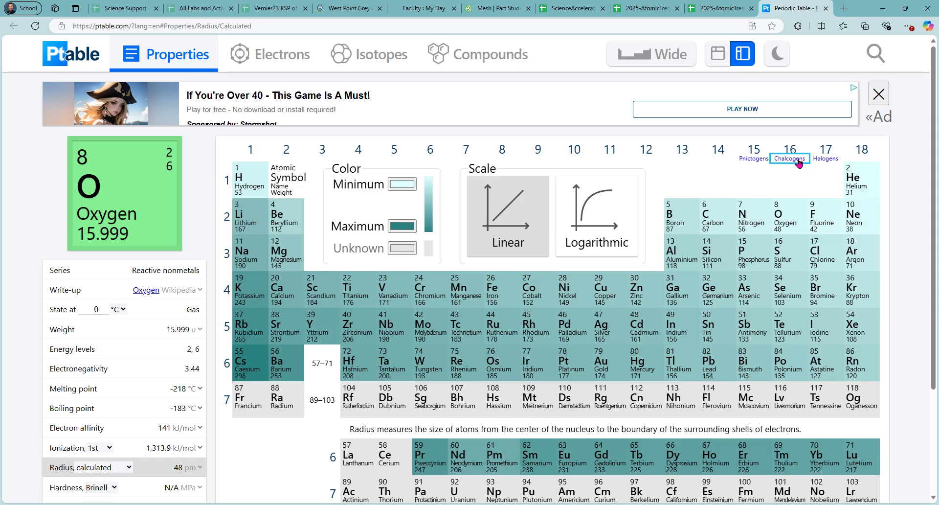
click(727, 10)
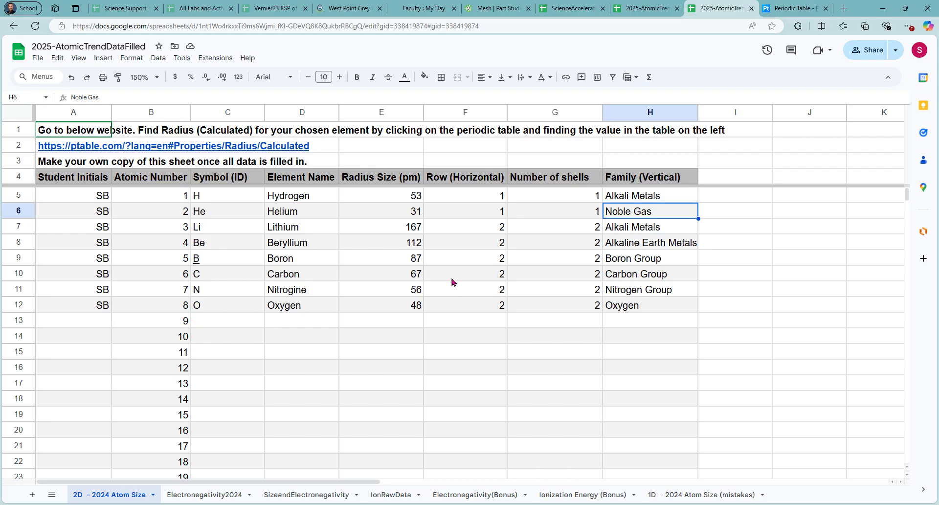
Make a copy of the spreadsheet in My Drive, putting the owner's name before 2025-AtomicTrendDataFilled in the file name.
drag(73, 196, 601, 399)
scroll(572, 381, up, 2)
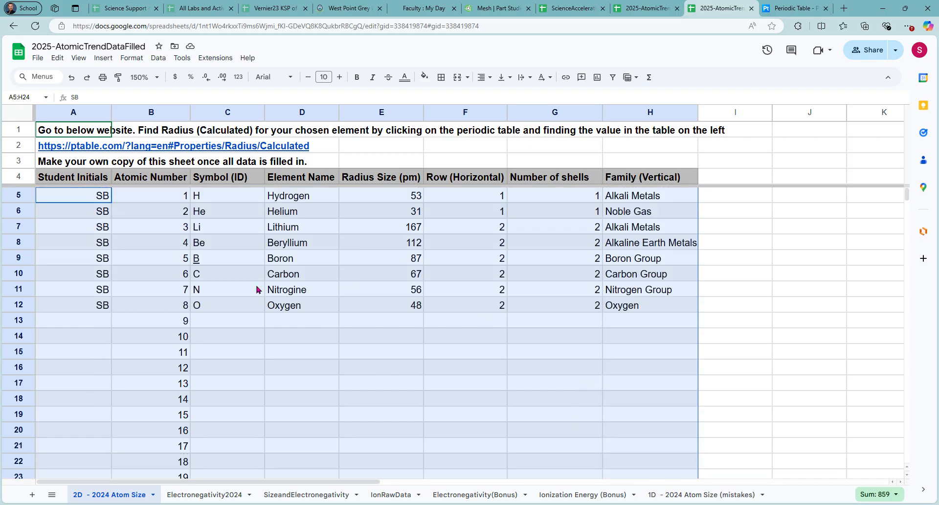
click(38, 58)
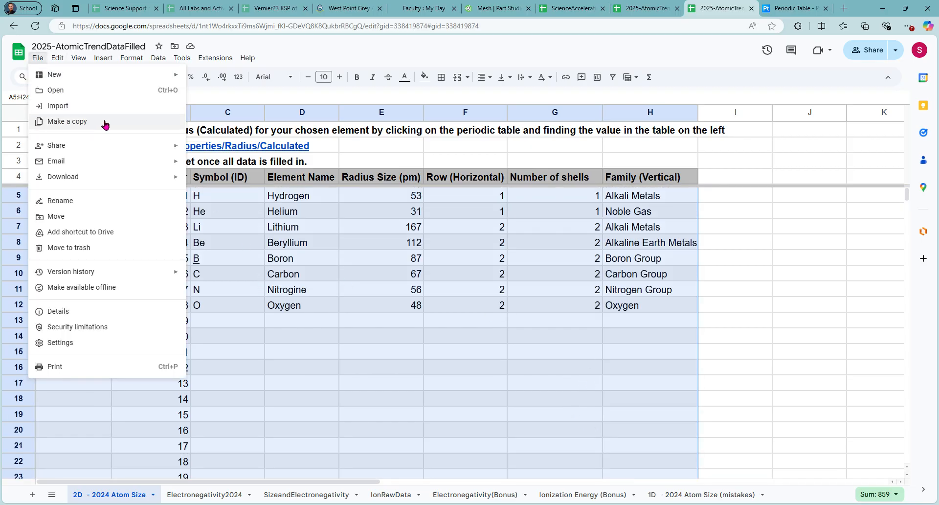
click(103, 122)
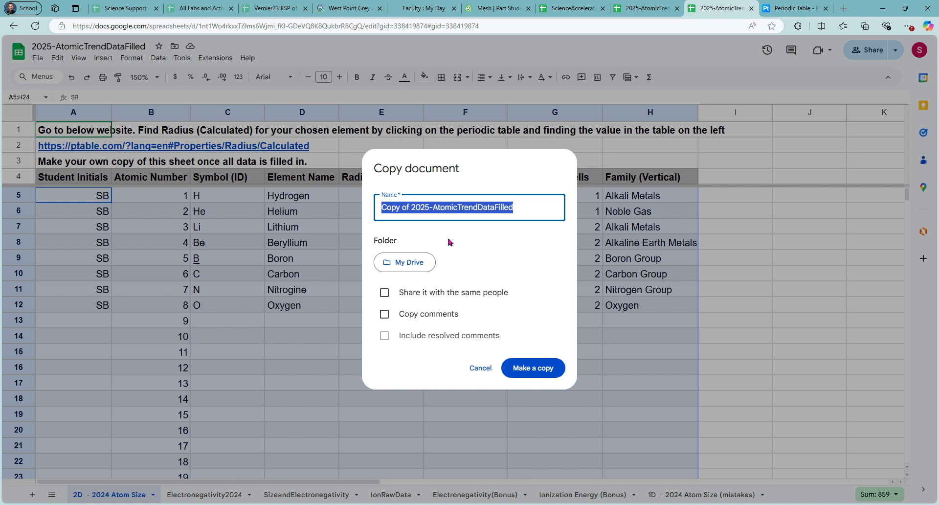
click(407, 215)
drag(410, 211, 327, 204)
text(Mr.Barnum)
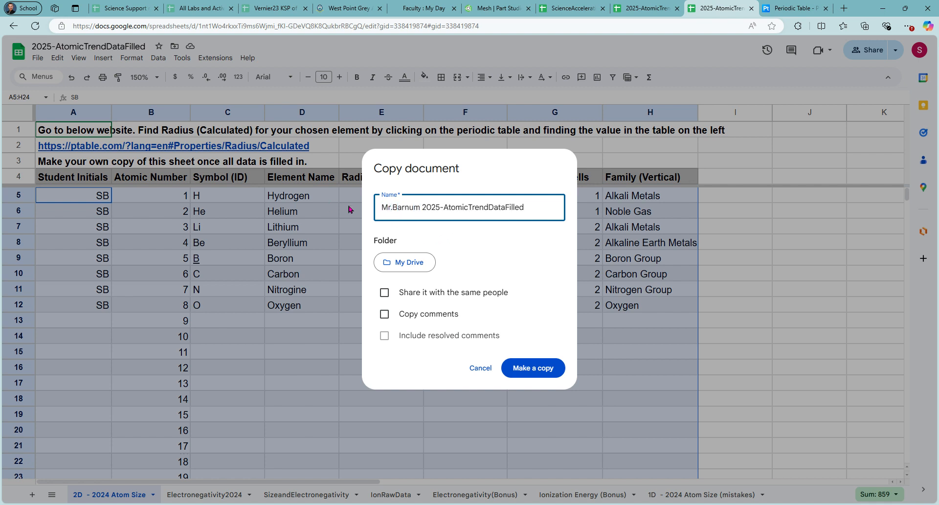
click(550, 369)
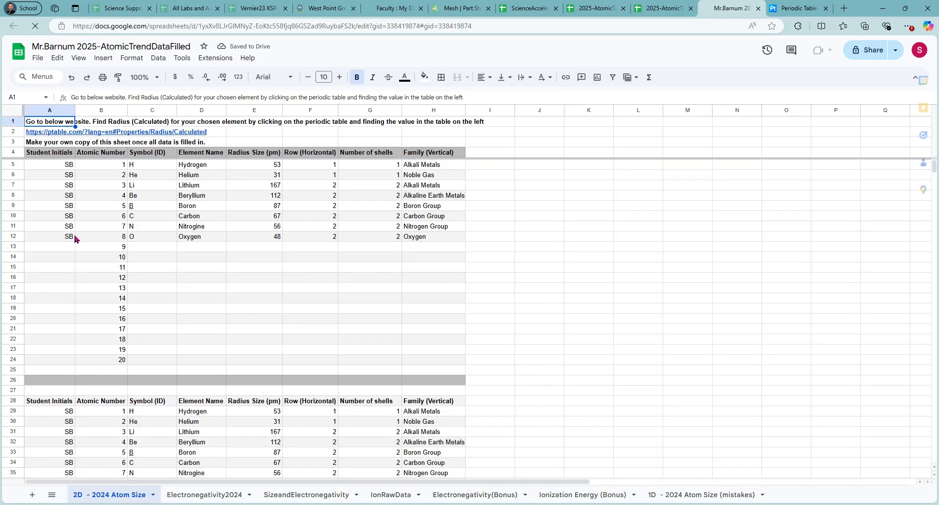
Insert a chart from the completed element table, covering Atomic Number through Family for all 20 elements with headers (B28:H48).
scroll(142, 322, down, 3)
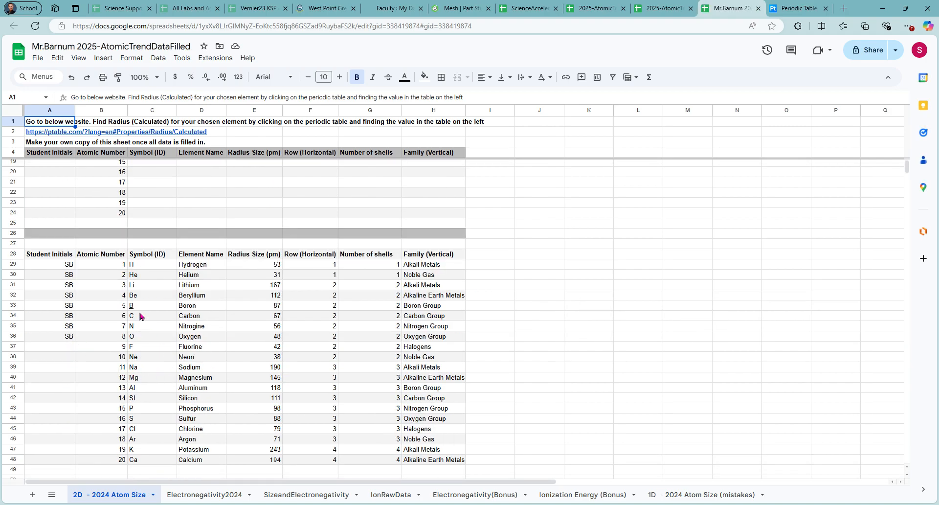
scroll(162, 305, down, 1)
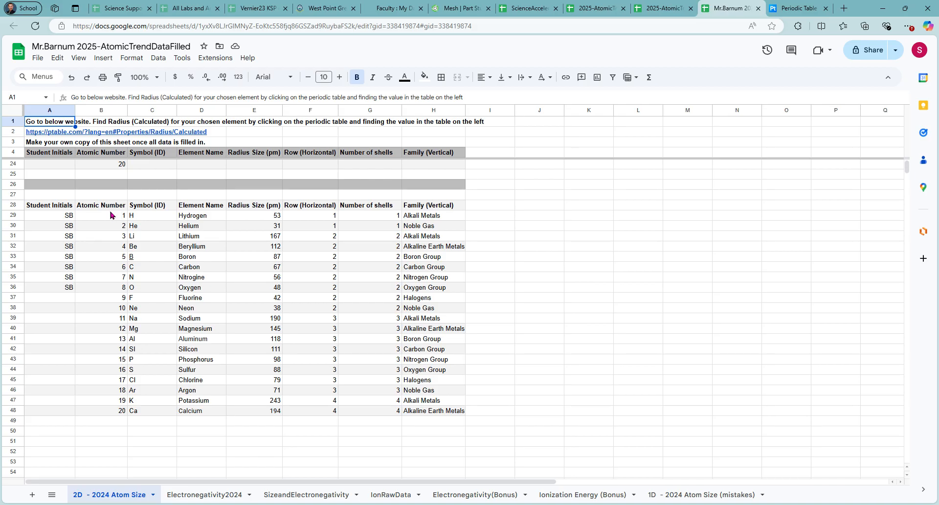
scroll(183, 199, up, 4)
scroll(220, 235, down, 2)
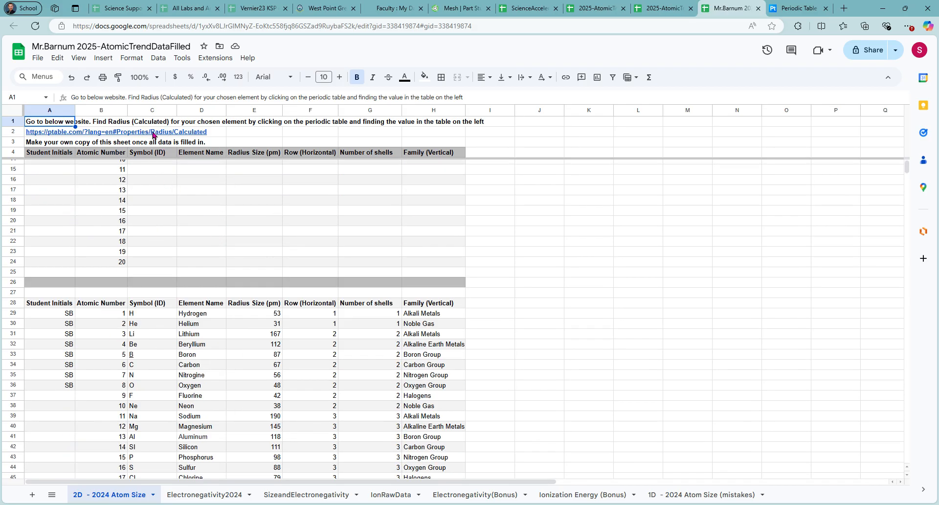
click(795, 8)
click(739, 8)
scroll(246, 300, down, 1)
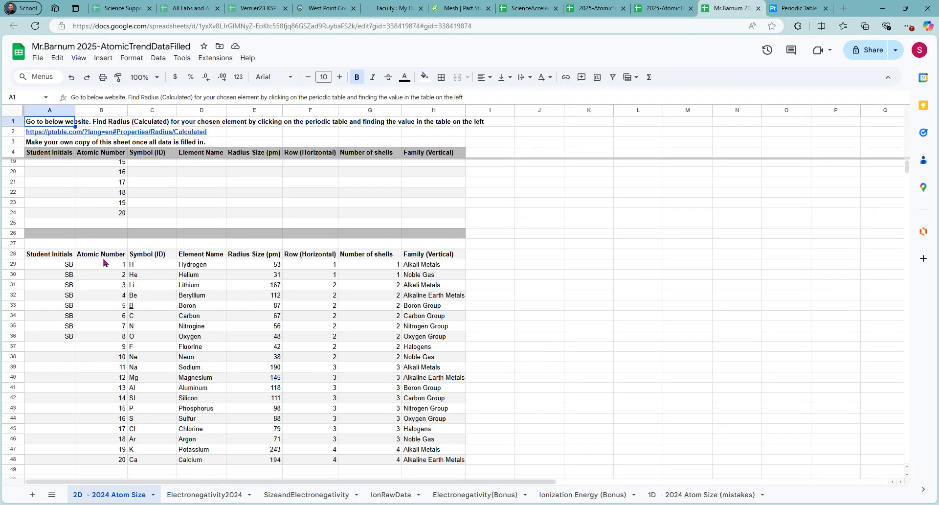
drag(103, 257, 442, 459)
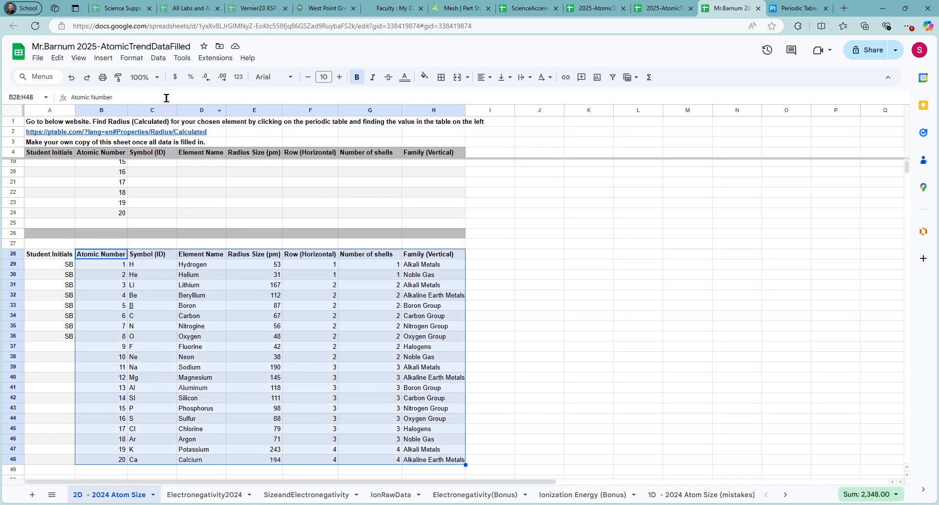
click(103, 58)
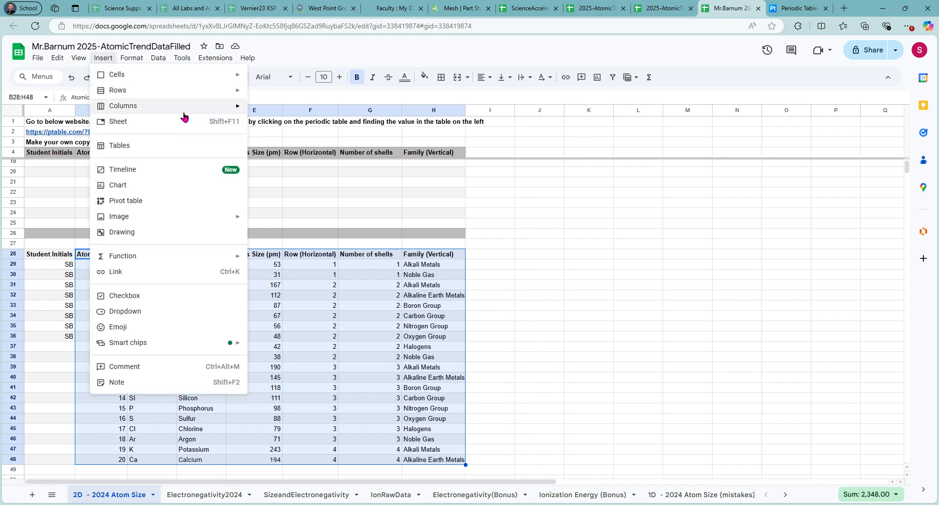
click(185, 186)
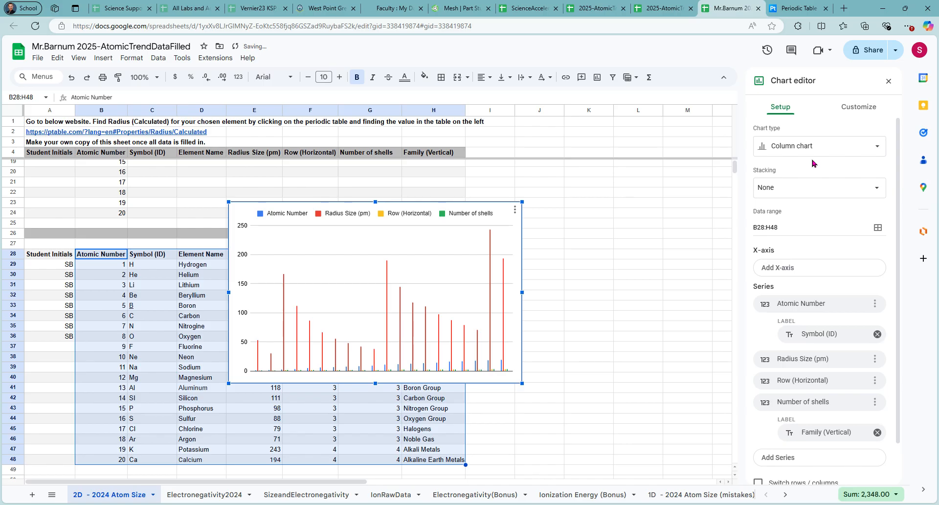
Change the chart type to Bubble chart and move the chart off the element names and radius values.
click(884, 147)
scroll(803, 248, down, 2)
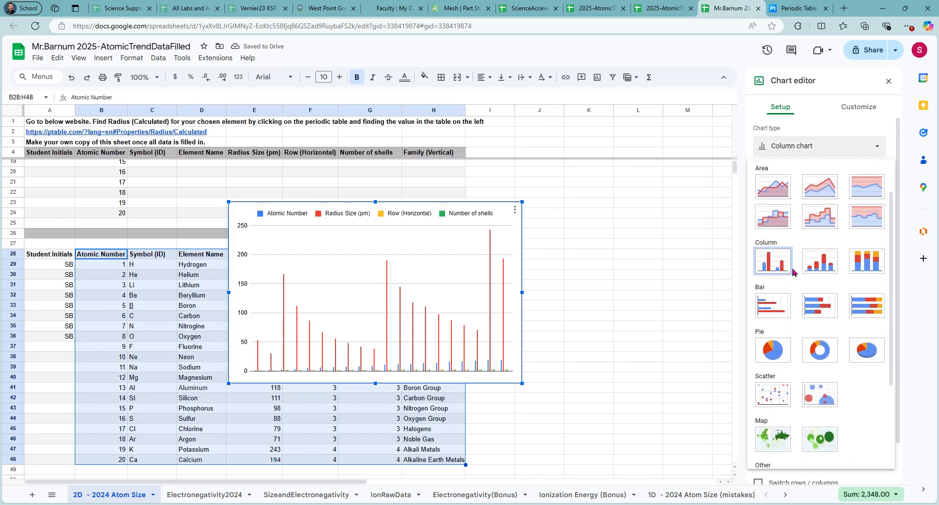
scroll(773, 348, down, 1)
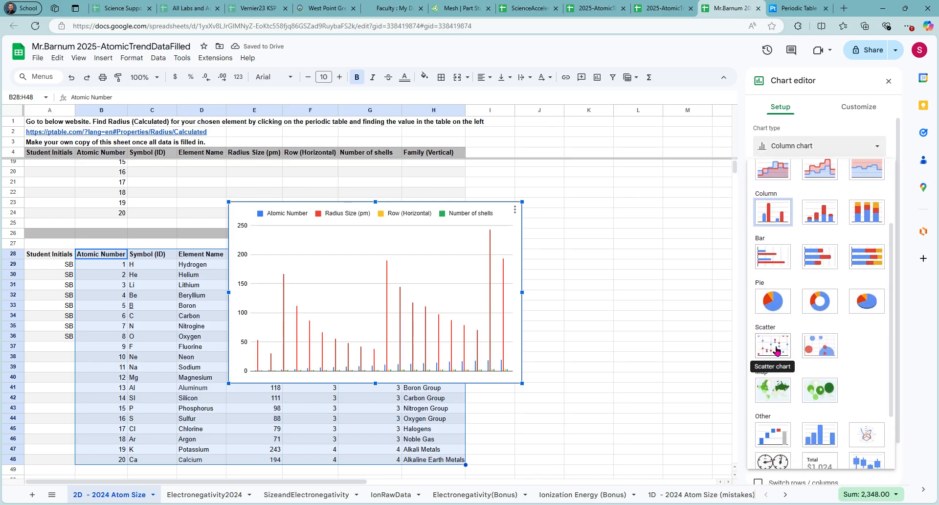
click(834, 352)
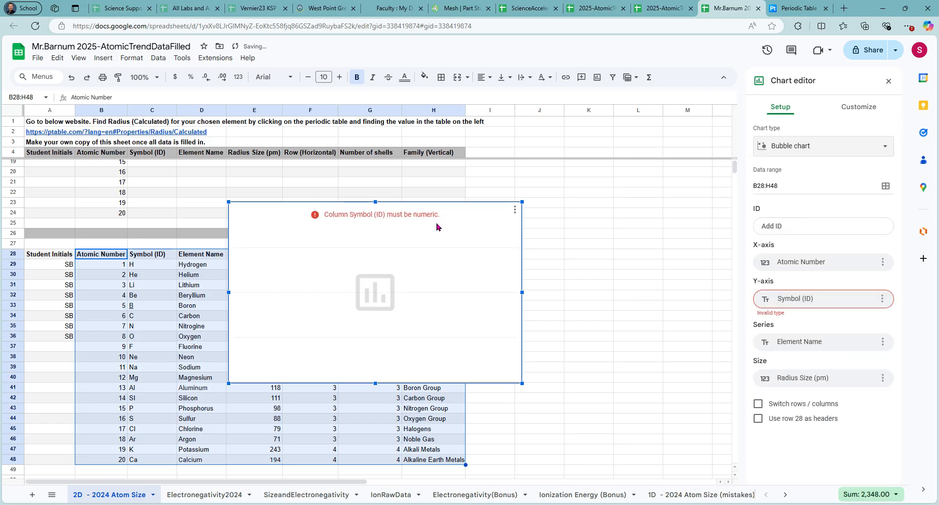
drag(380, 208, 531, 182)
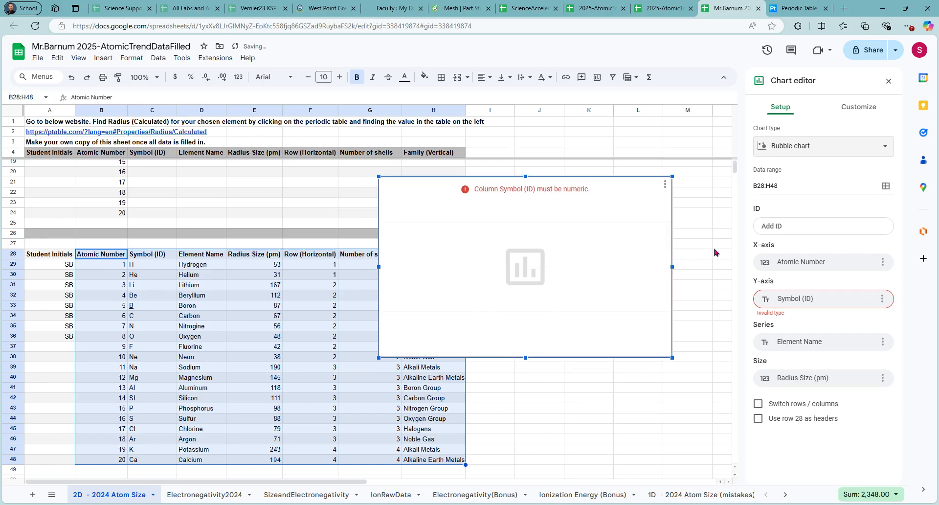
Set the bubble chart's Y-axis to Number of shells.
click(832, 302)
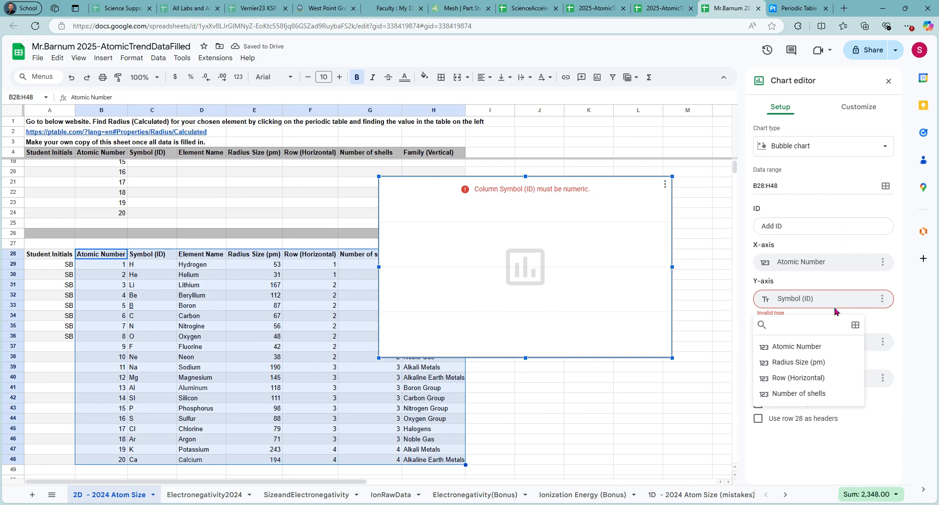
click(839, 380)
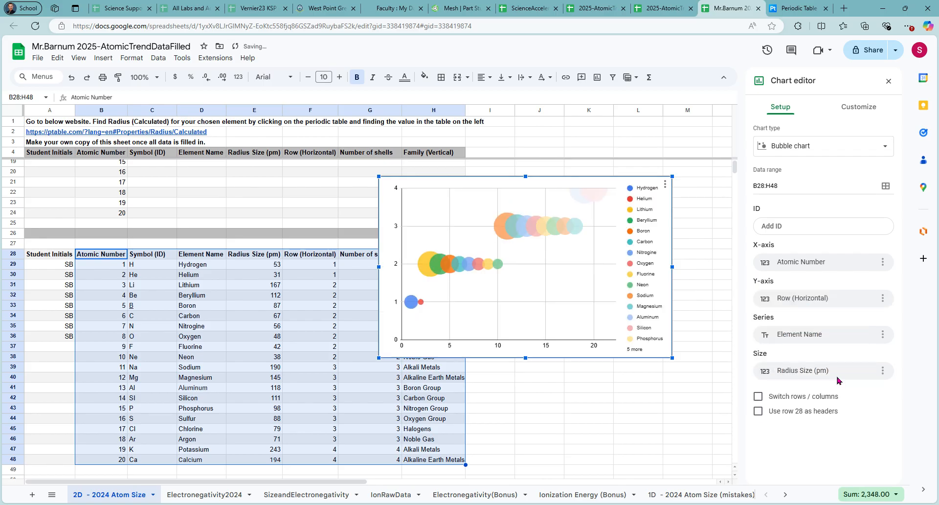
click(829, 302)
click(830, 387)
Use Symbol (ID) as the bubble ID and Family (Vertical) as the series.
click(795, 230)
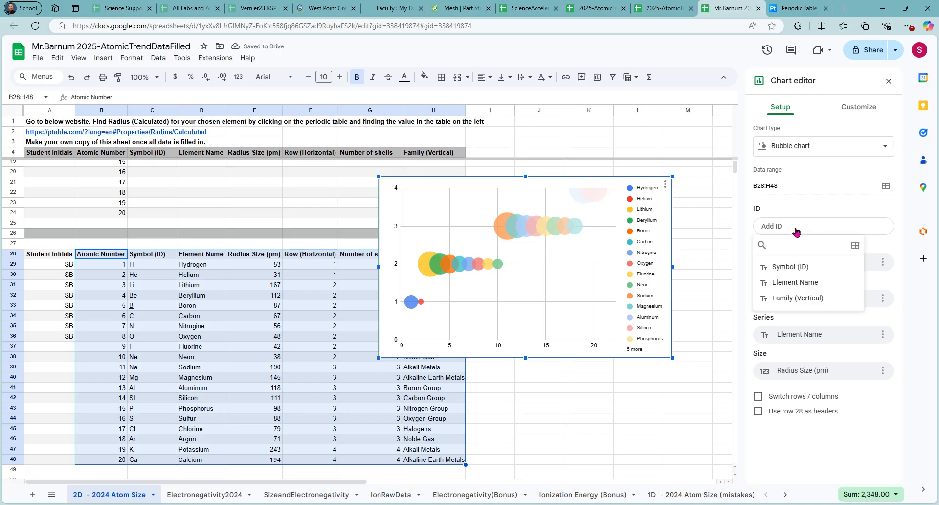
click(828, 268)
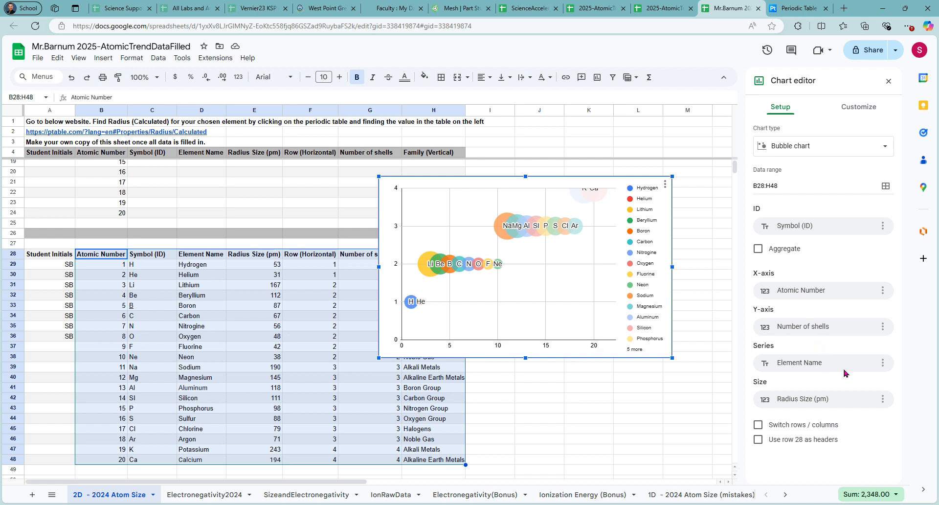
click(805, 364)
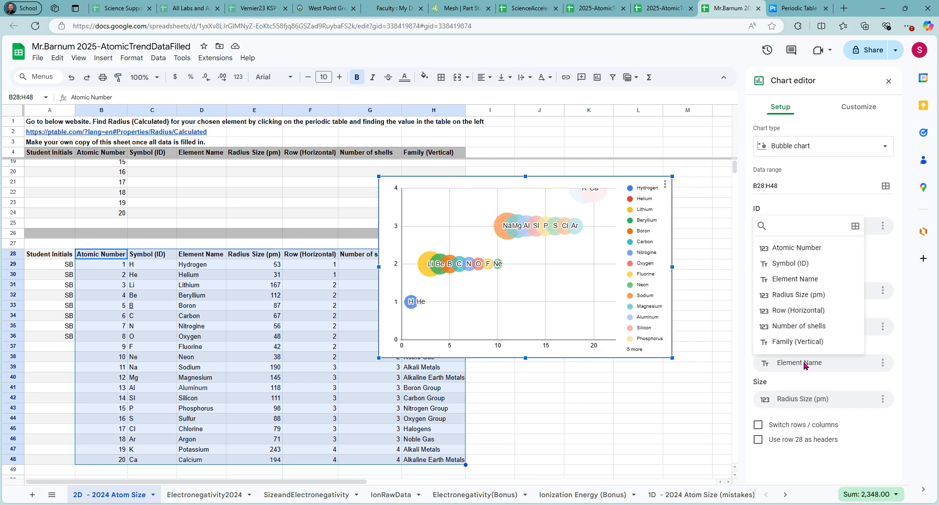
click(821, 342)
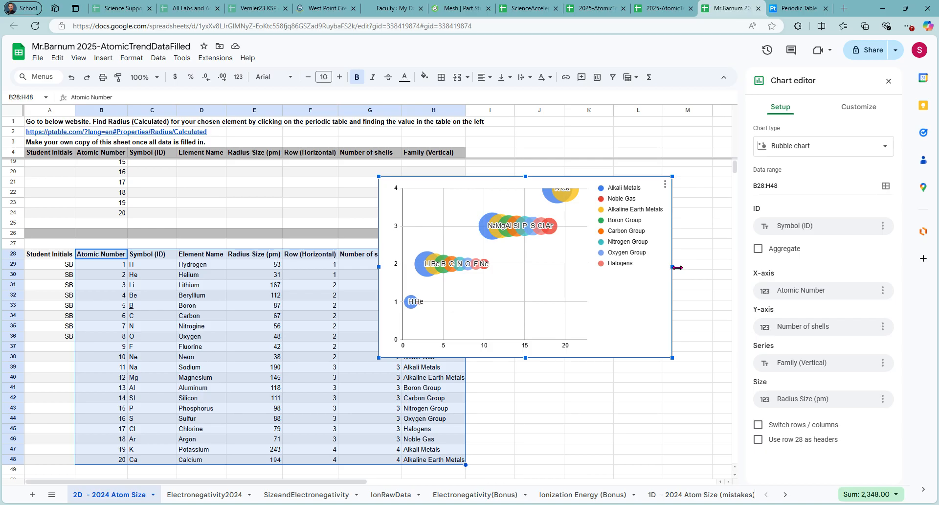
Widen the bubble chart on both sides, reduce its height slightly, and move it down to start at row 26.
drag(678, 269, 732, 270)
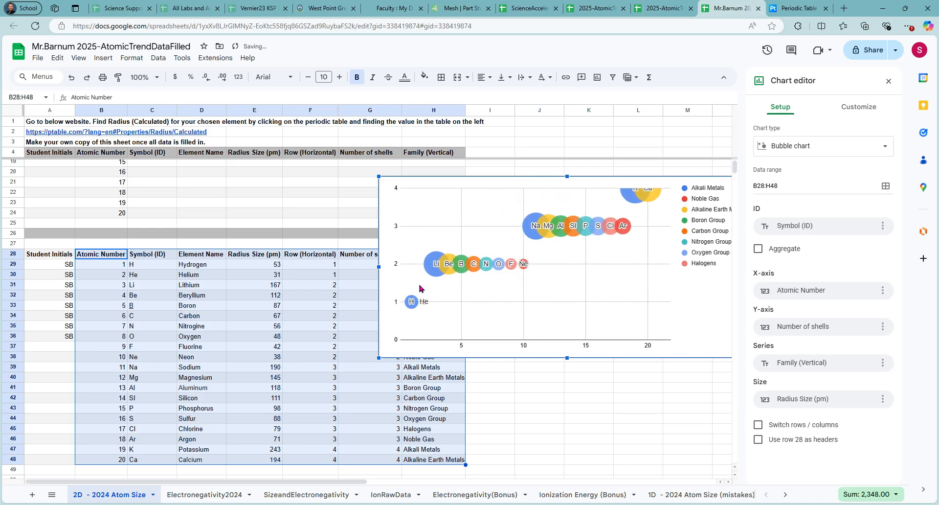
drag(384, 269, 150, 282)
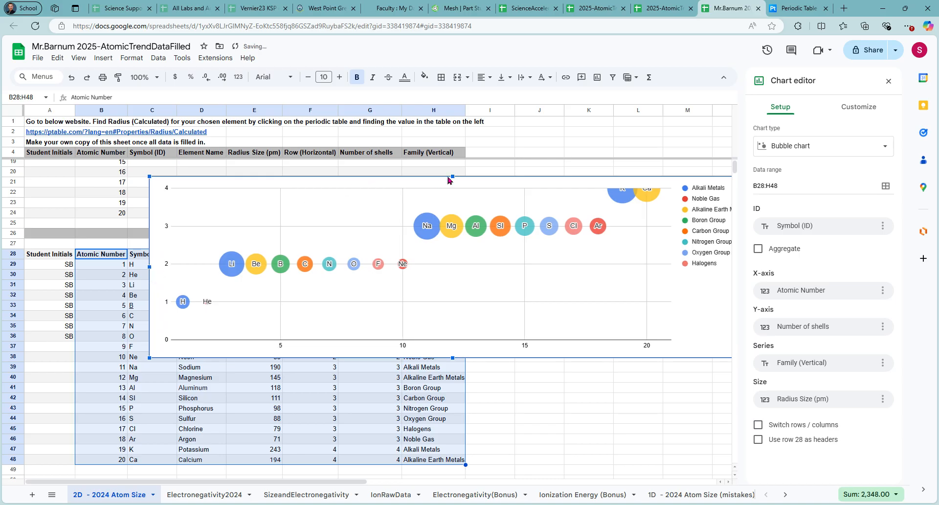
drag(451, 179, 433, 185)
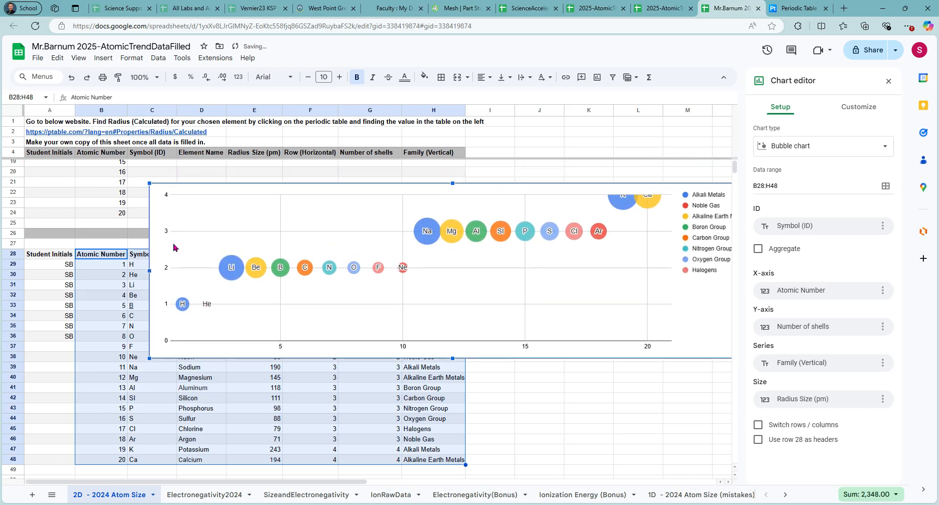
drag(174, 247, 175, 294)
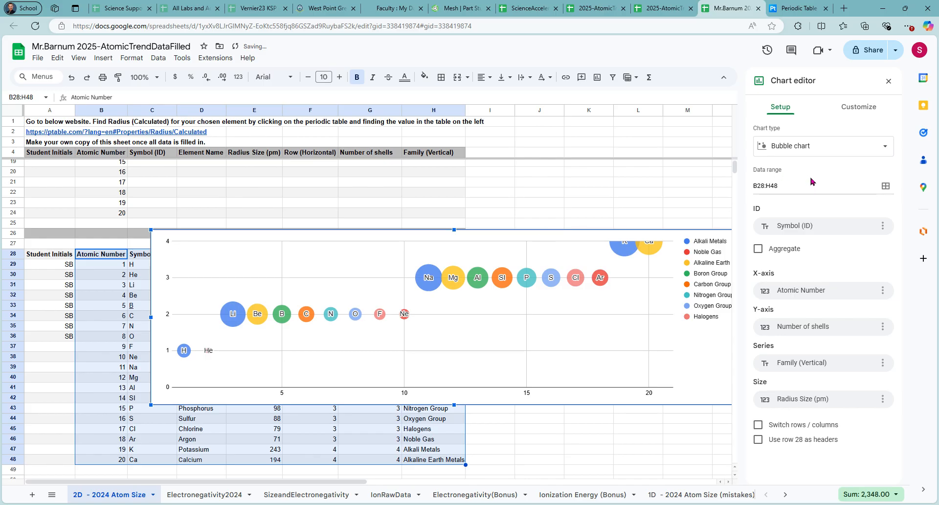
Set the vertical axis maximum to 5 and extend the chart's left edge to the start of column B.
click(859, 108)
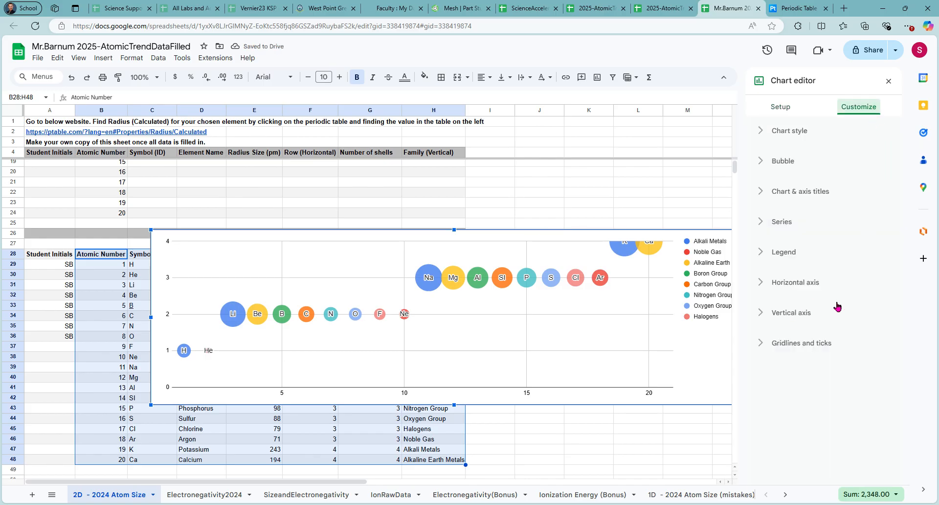
click(767, 312)
click(862, 467)
text(5)
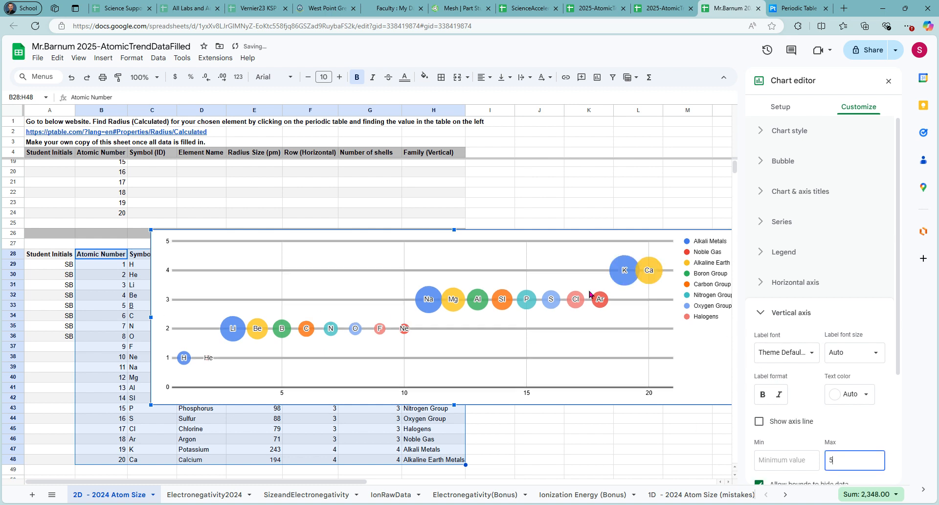
drag(150, 317, 70, 318)
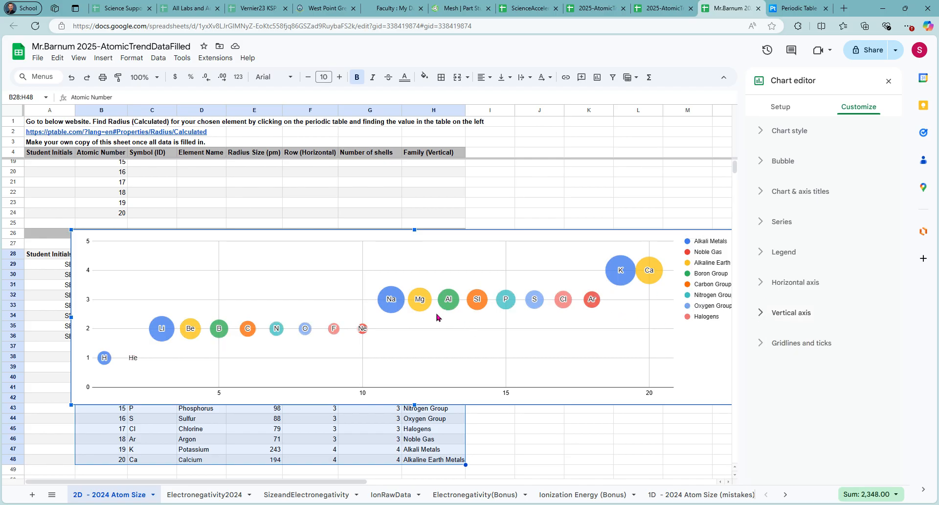
Title the chart's horizontal axis "Atomic Number / Protons".
click(766, 195)
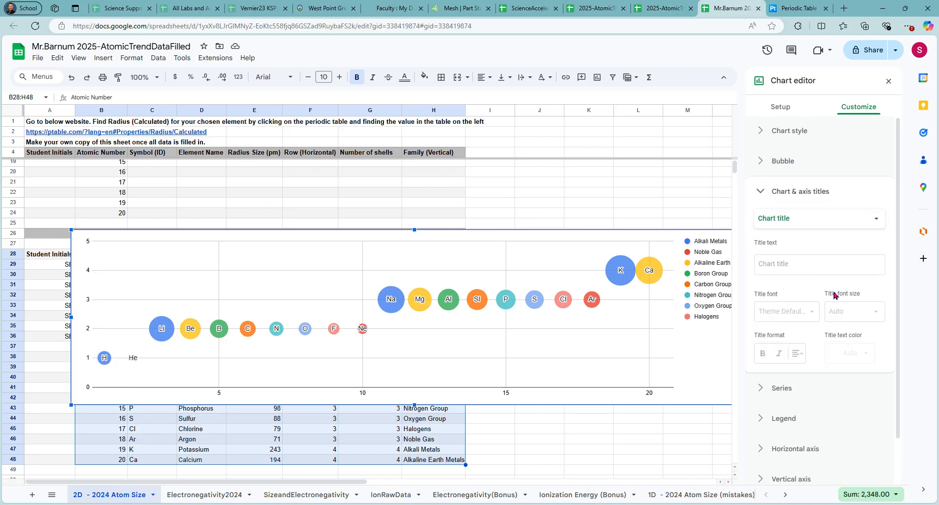
click(825, 224)
click(825, 254)
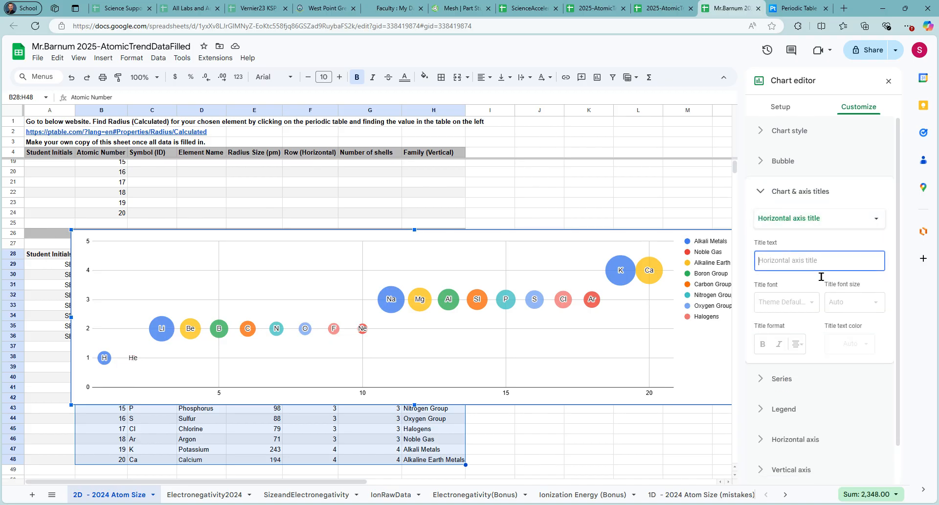
text(Atomic Number / Protons)
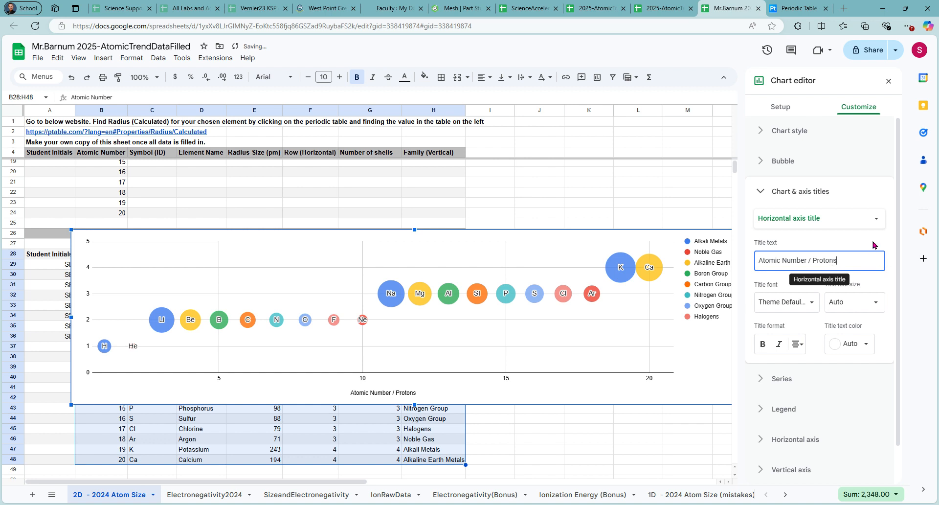
Title the chart's vertical axis "Number of Shells / Row".
click(880, 218)
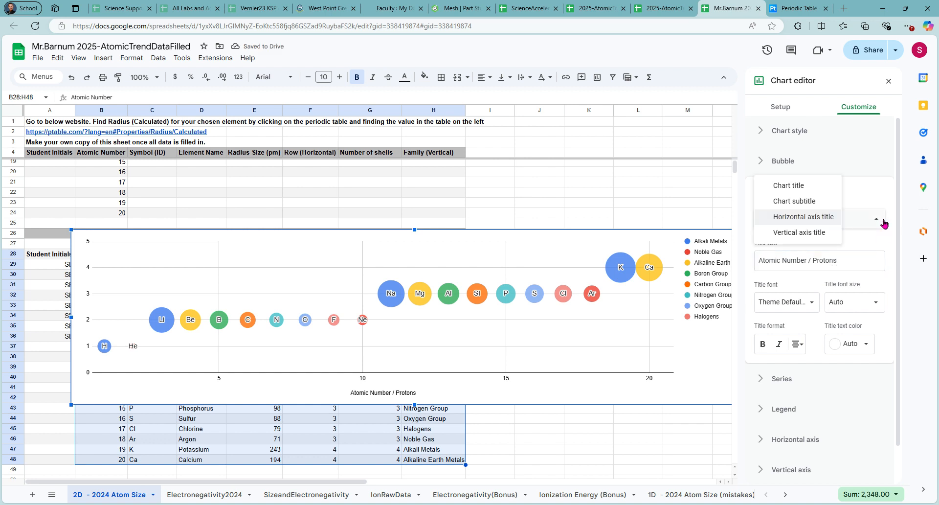
click(830, 233)
click(817, 261)
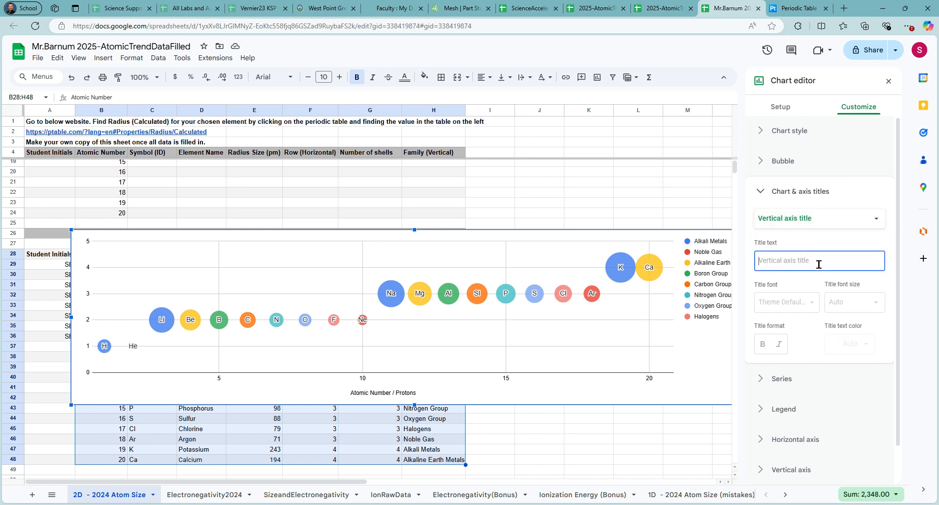
text(Number of Shell)
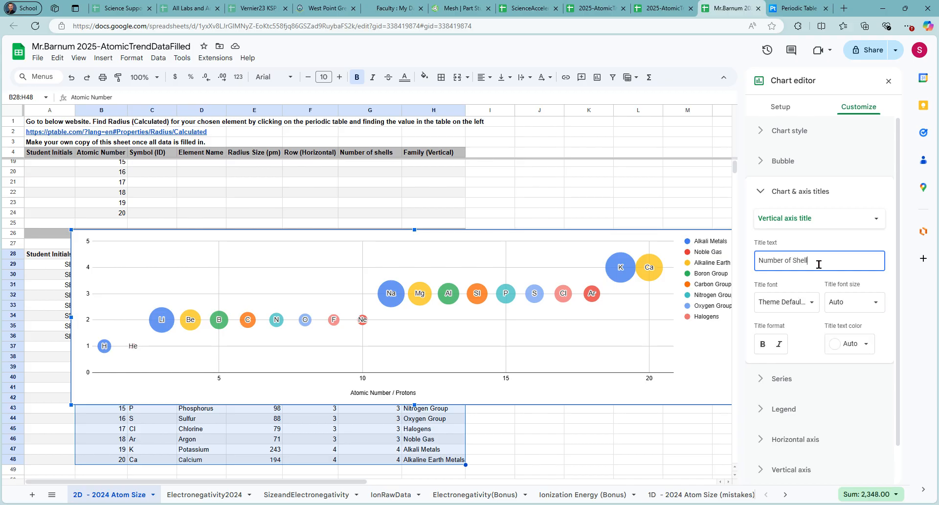
text(s / Row)
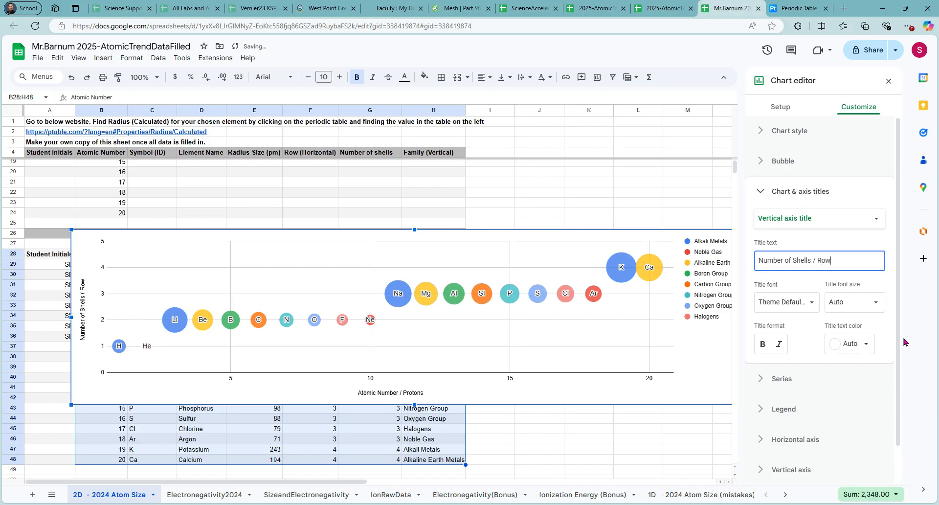
Set the chart title to "Size Trends of the Periodic Table".
click(873, 218)
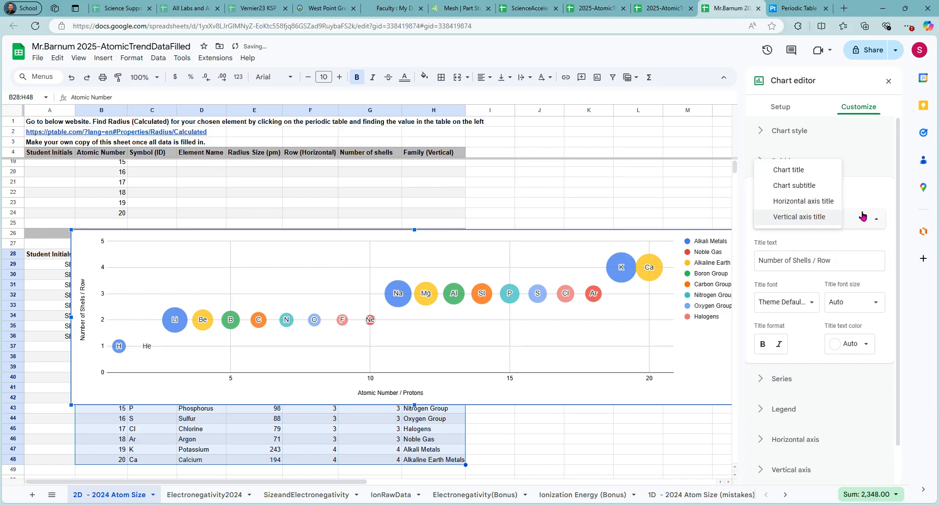
click(818, 175)
click(824, 268)
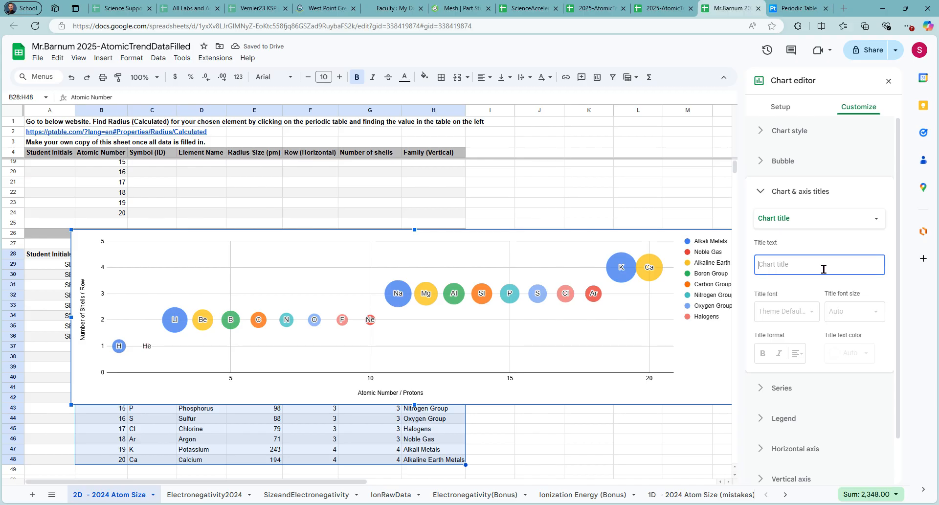
text(Peri)
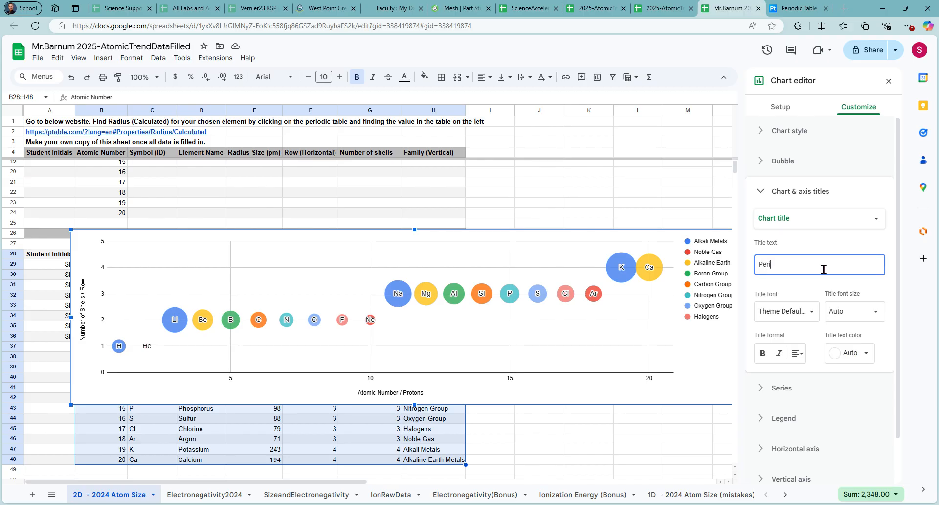
text(do)
key(BackSpace)
key(BackSpace)
key(BackSpace)
key(BackSpace)
text(S)
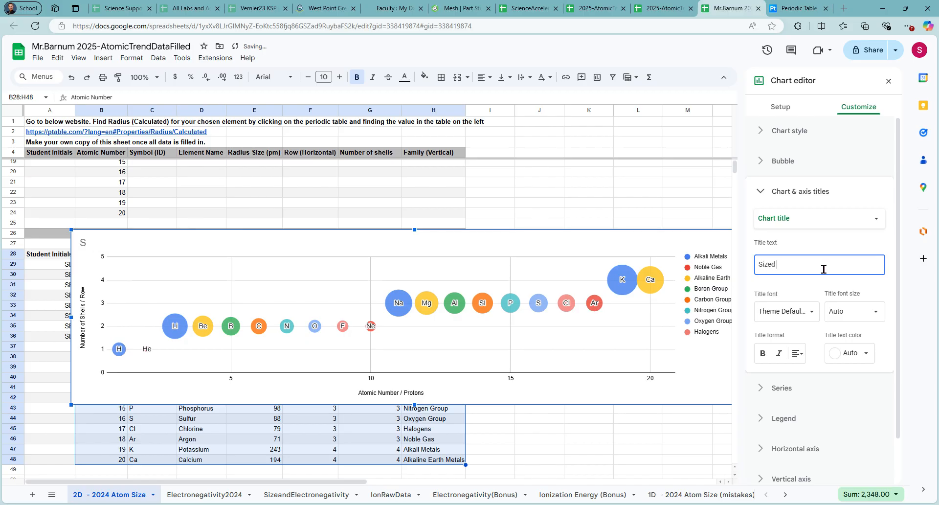
text(ize Trends of the perido)
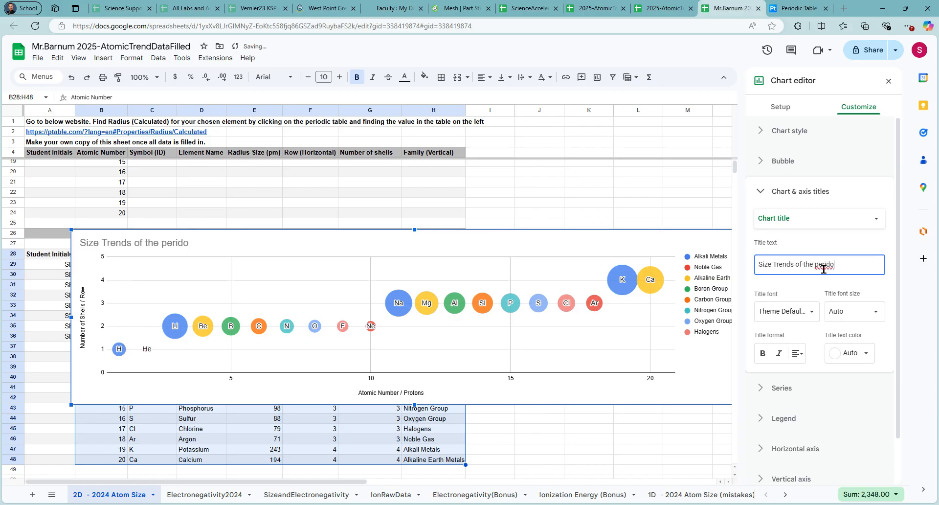
key(BackSpace)
key(BackSpace)
key(BackSpace)
key(BackSpace)
key(BackSpace)
text(Periodic Tab)
Center the chart title and close the chart editor.
click(798, 353)
click(811, 372)
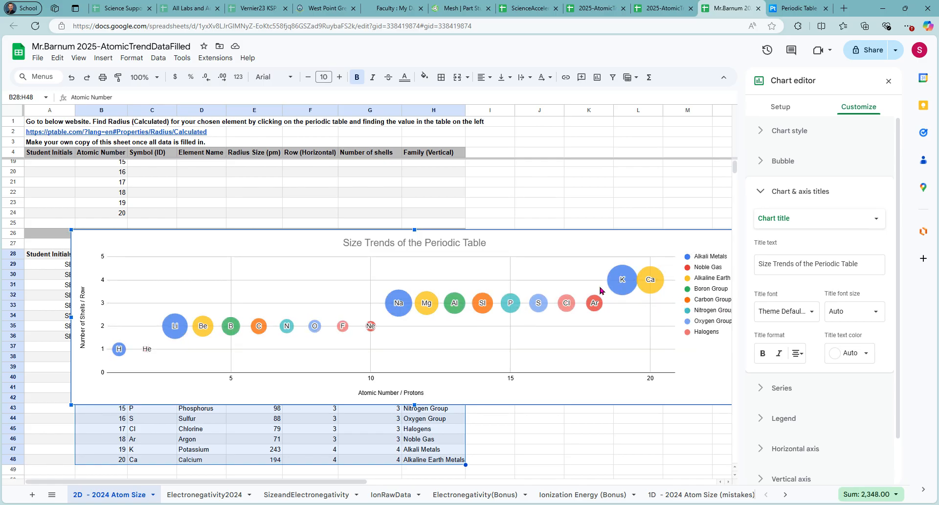
click(889, 81)
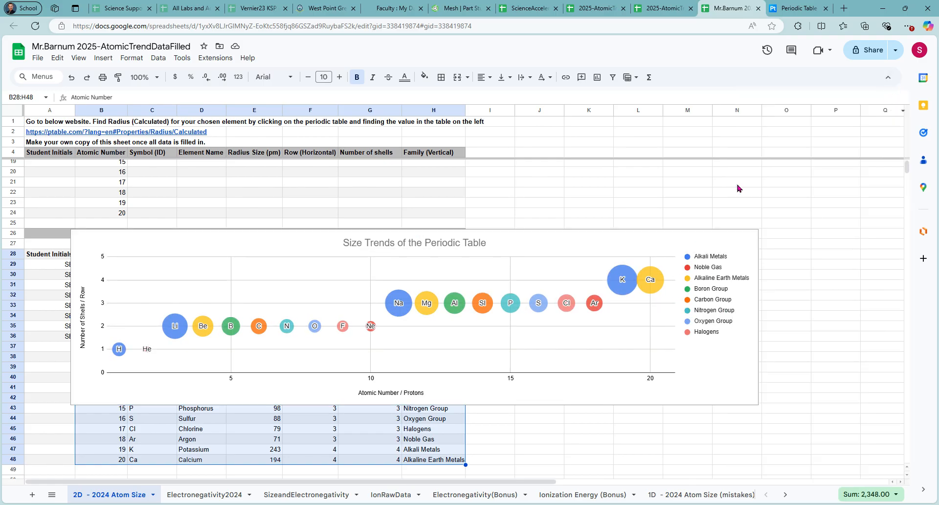